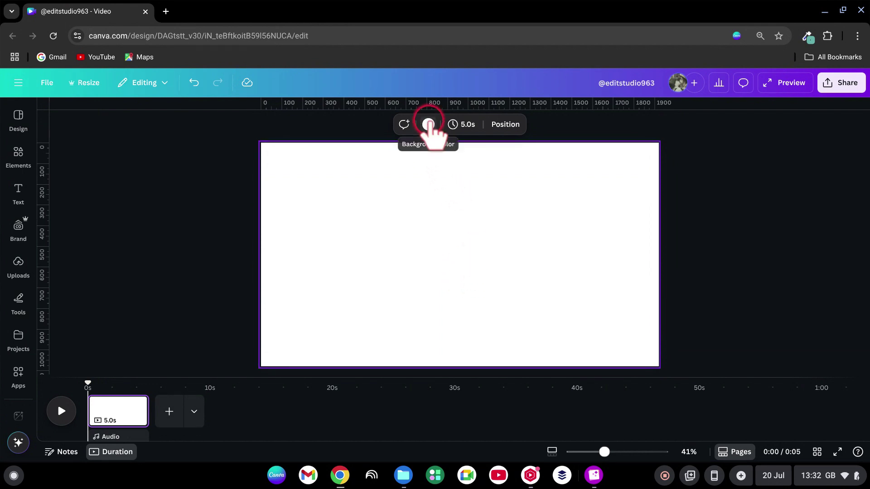
- Give the page background a teal-to-green gradient in the radial style, with green at the centre and teal outside
left_click(428, 124)
scroll(145, 354, "down", 2)
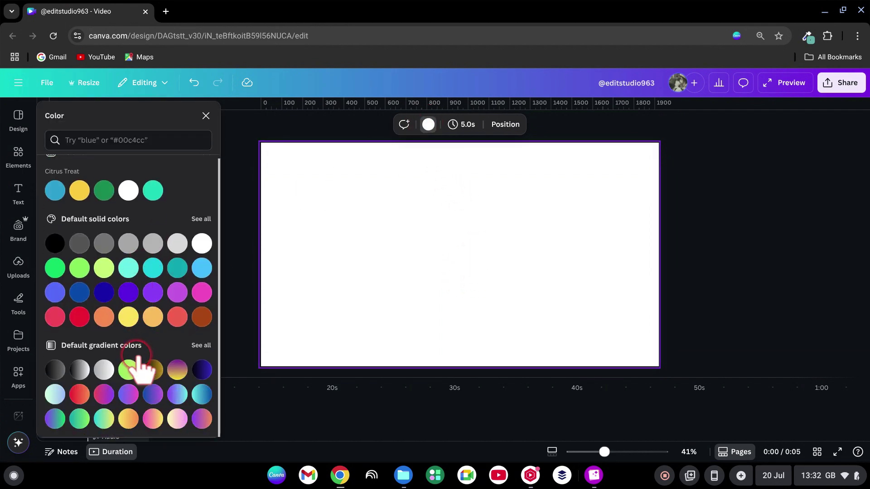
left_click(84, 416)
scroll(95, 398, "up", 2)
left_click(80, 191)
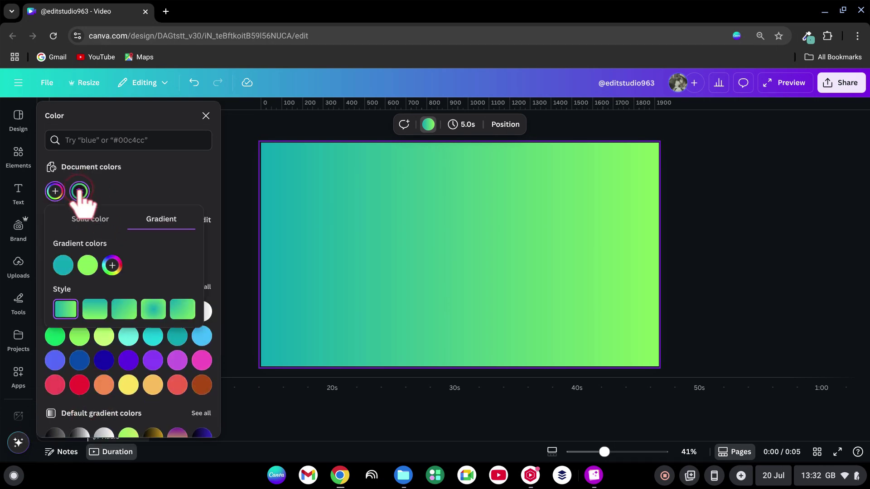
left_click(153, 309)
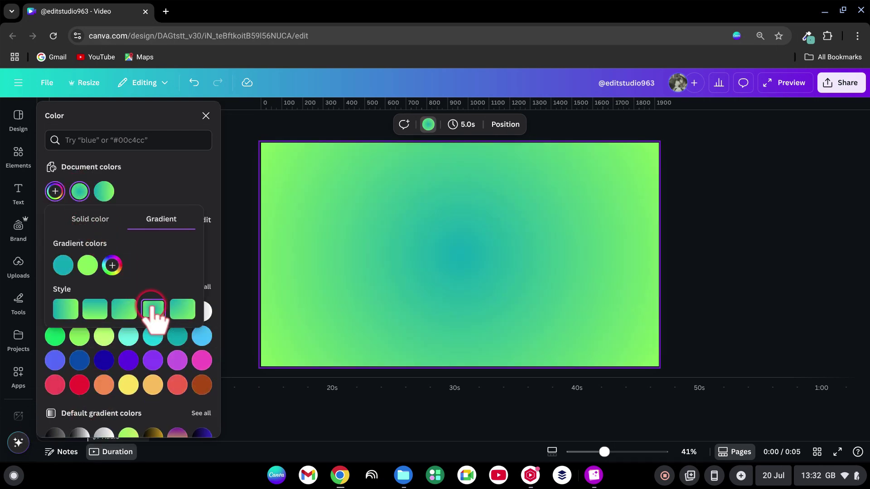
left_click_drag(99, 267, 95, 265)
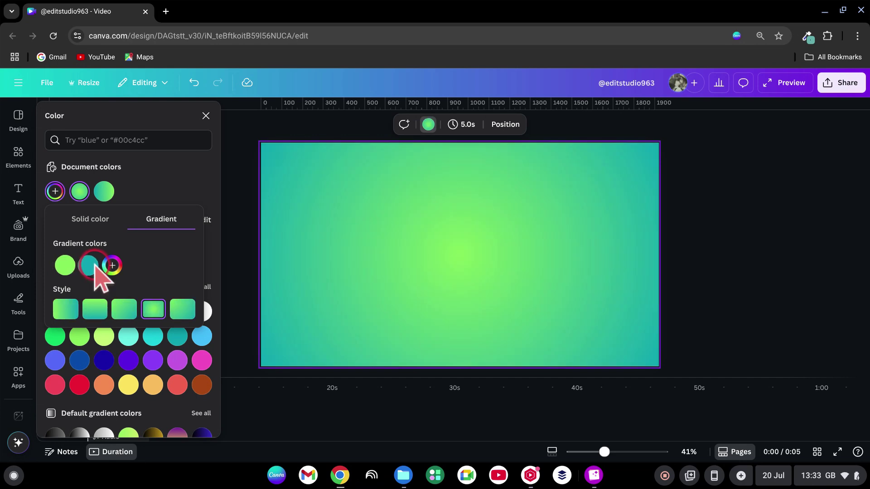
- Place the three uploaded rice bowl images on the page, with the enlarged red bowl between the two dark bowls
left_click(18, 262)
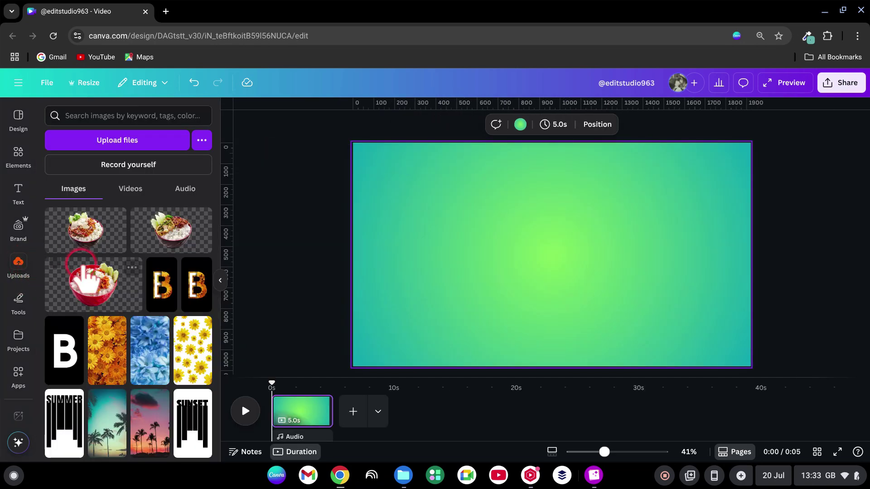
left_click(84, 281)
left_click_drag(667, 207, 695, 185)
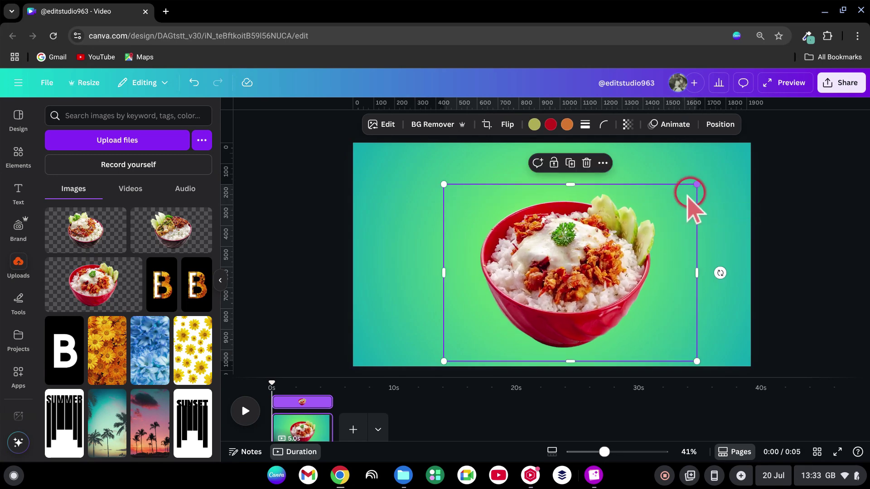
left_click_drag(631, 261, 480, 303)
left_click(178, 227)
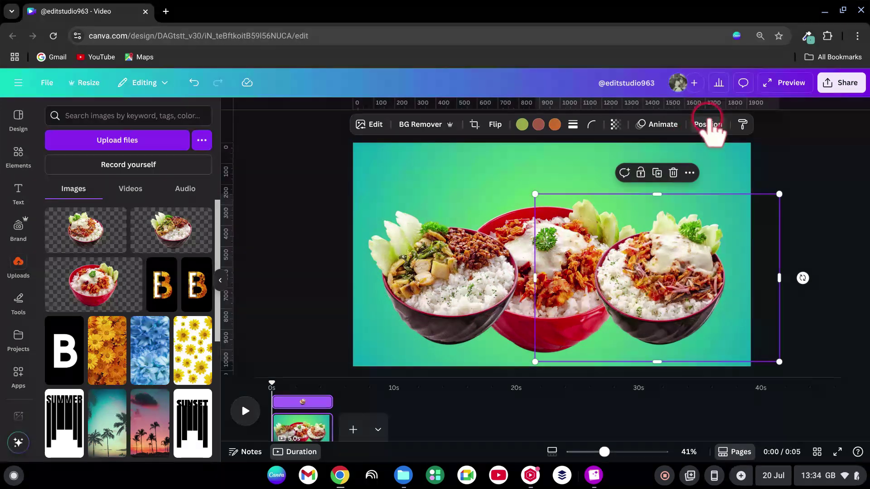
- Move the red bowl's layer in front of the two dark bowls and select the right-hand bowl's layer
left_click(706, 122)
left_click(172, 136)
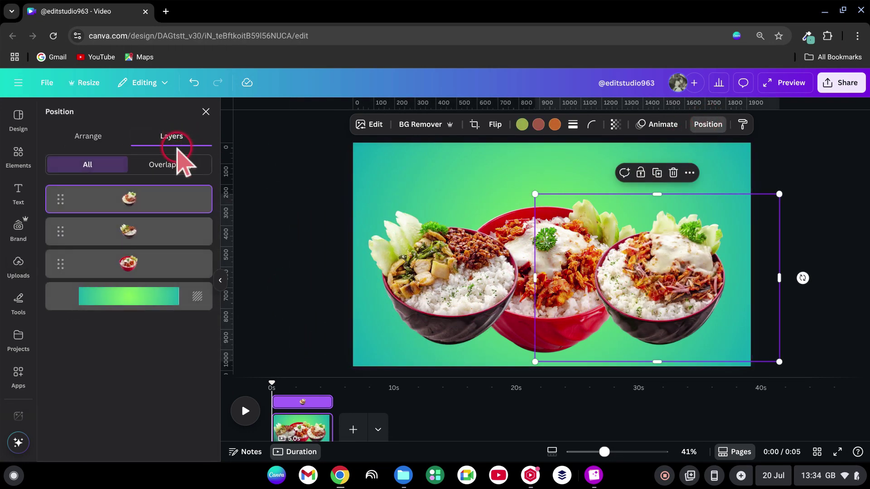
left_click_drag(136, 263, 142, 196)
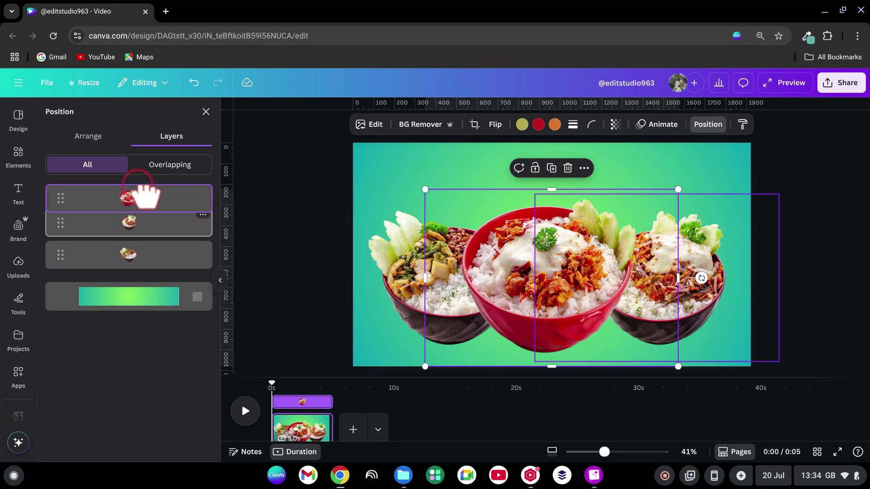
left_click(154, 229)
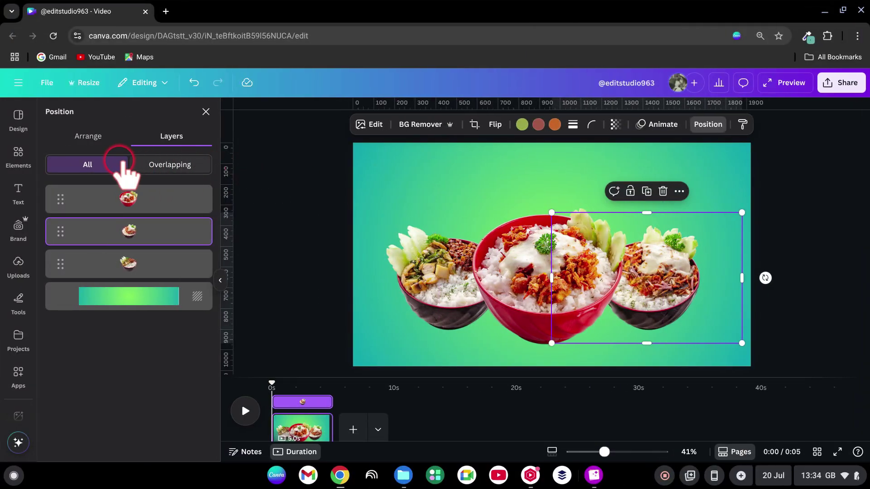
- Search the graphics elements for "bowl shadow" and add the first soft oval shadow to the page
left_click(18, 152)
left_click(109, 115)
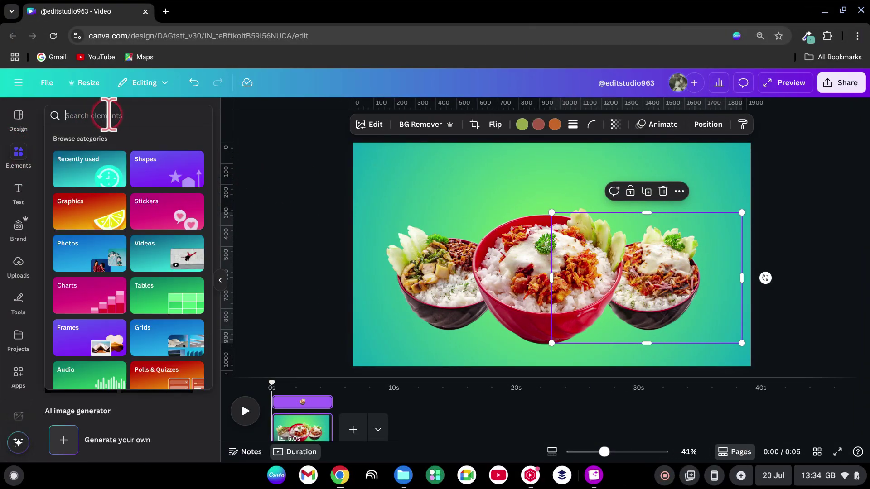
type("bowl shadow")
key("Return")
left_click(82, 140)
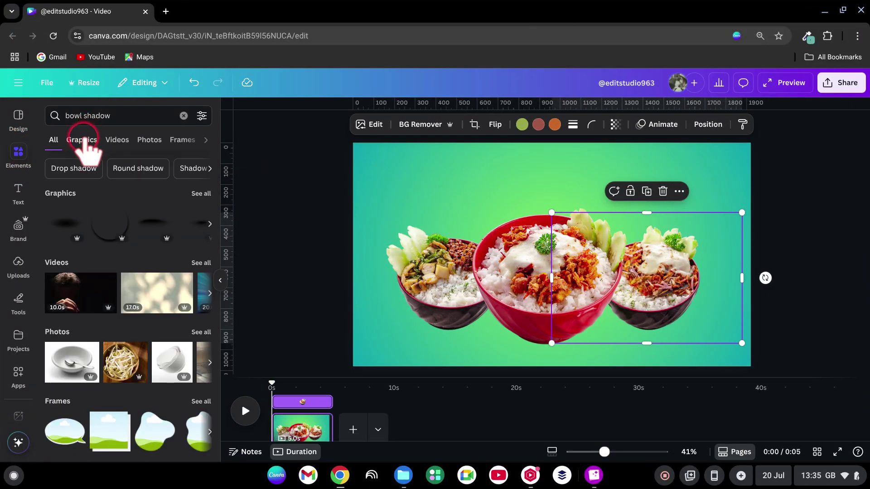
left_click(72, 212)
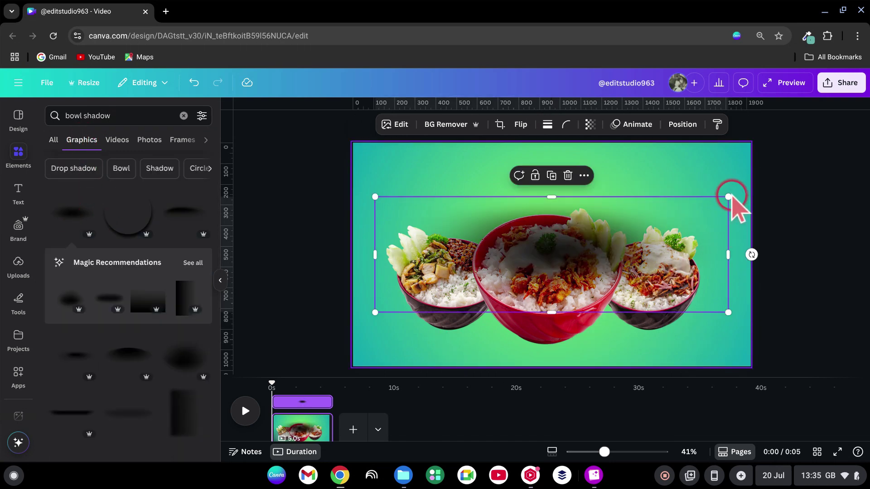
- Shrink the shadow and place copies of it beneath the bowls
left_click_drag(729, 196, 475, 314)
left_click_drag(417, 311, 661, 333)
left_click(447, 288)
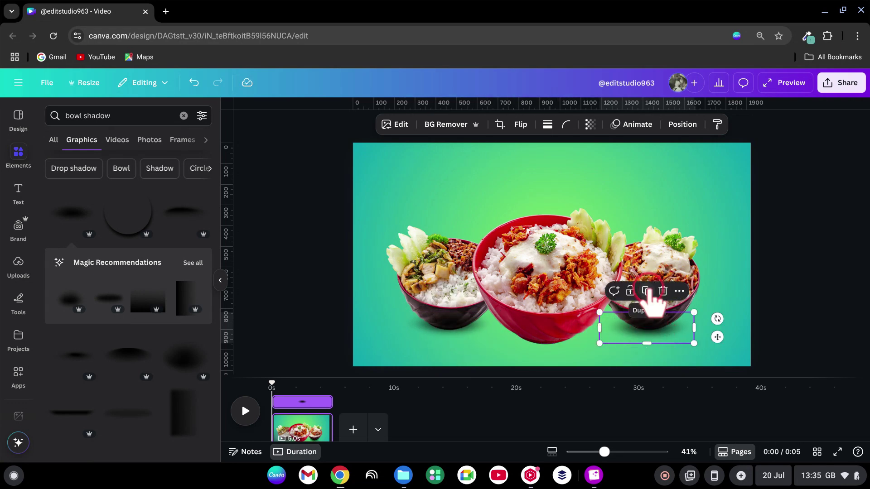
- Select all three shadows and move their layers behind the bowls, just above the background
left_click(564, 345, "shift")
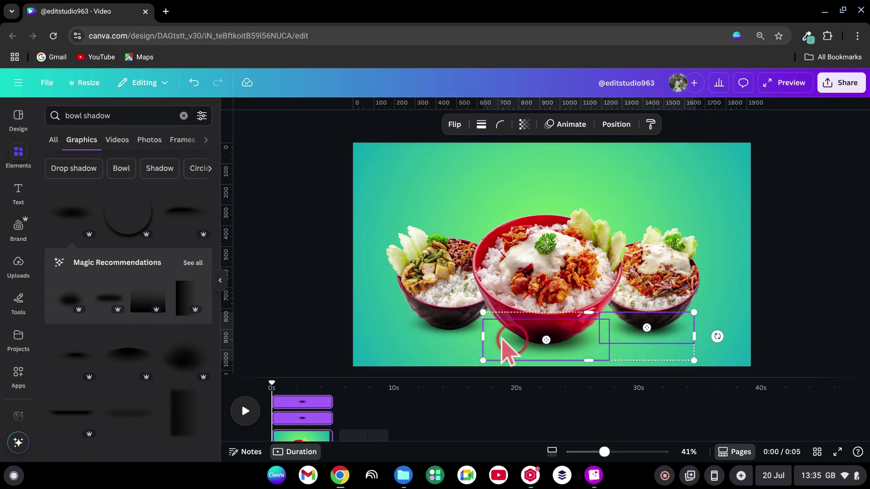
left_click(465, 335, "shift")
left_click(616, 124)
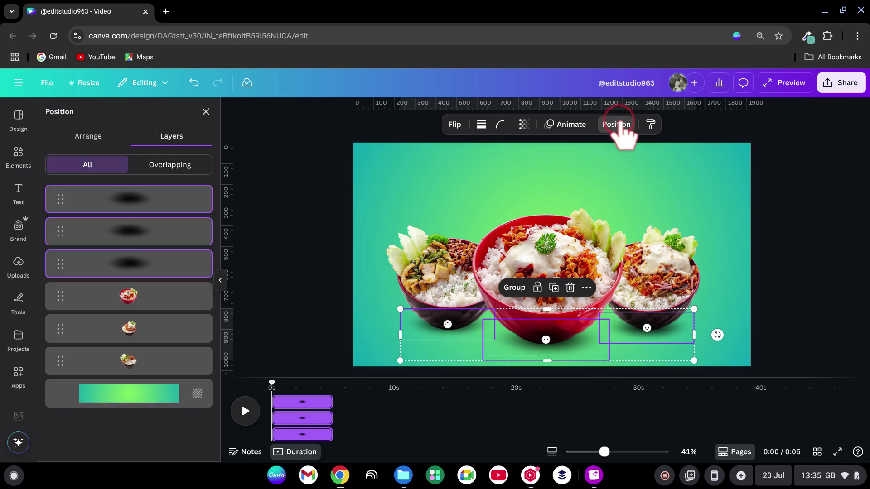
left_click_drag(152, 209, 132, 369)
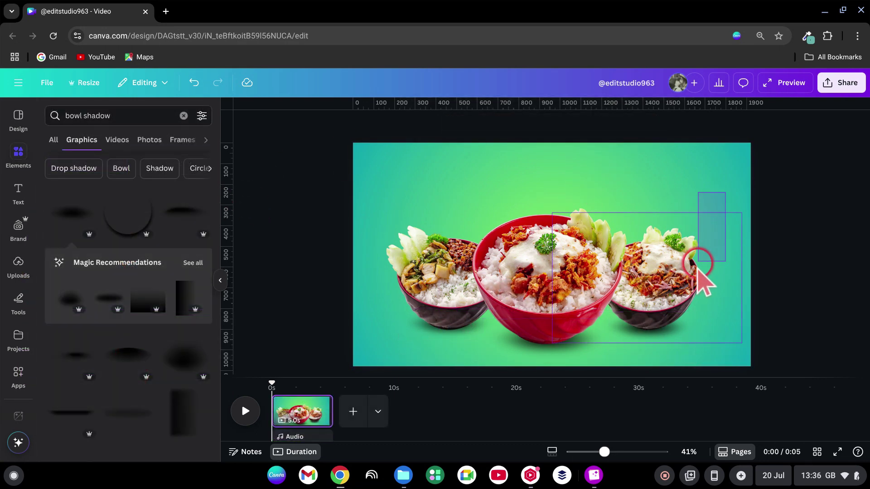
- Group each of the three bowls with its own shadow
left_click_drag(698, 267, 677, 295)
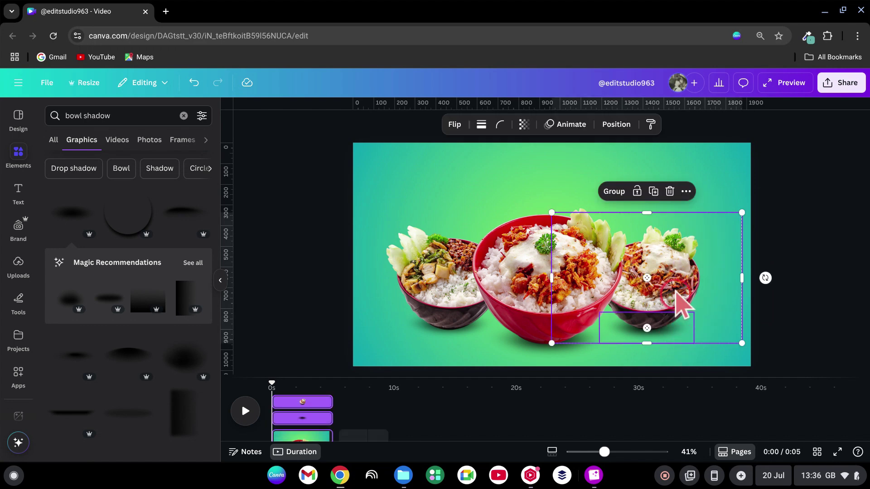
left_click(617, 191)
left_click_drag(317, 188, 552, 349)
left_click(415, 191)
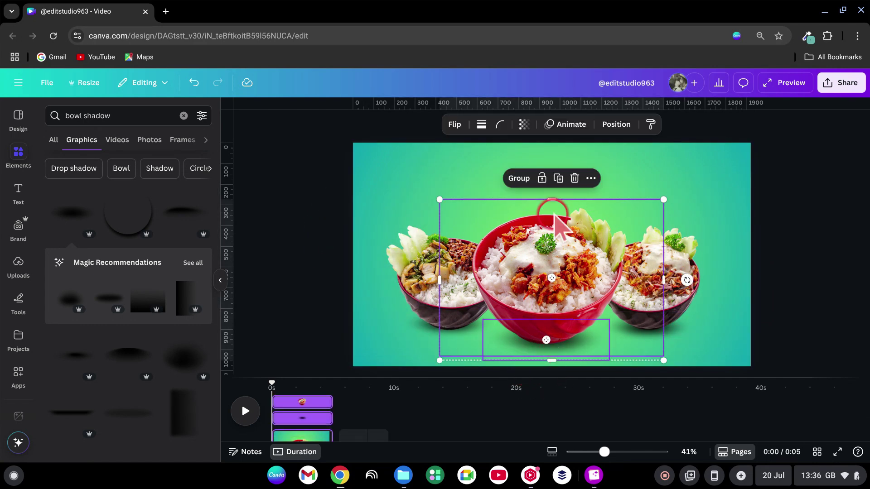
left_click(518, 179)
left_click(707, 194)
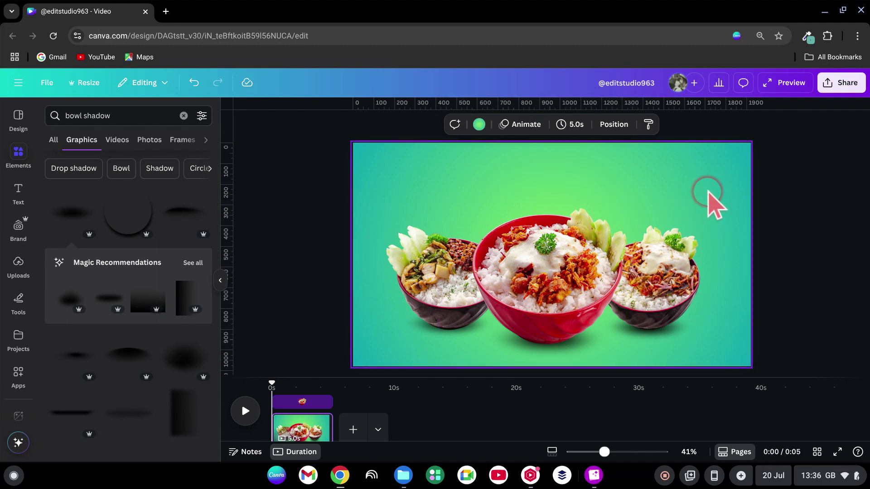
- Apply the Stomp animation to the red bowl as a group
left_click(532, 268)
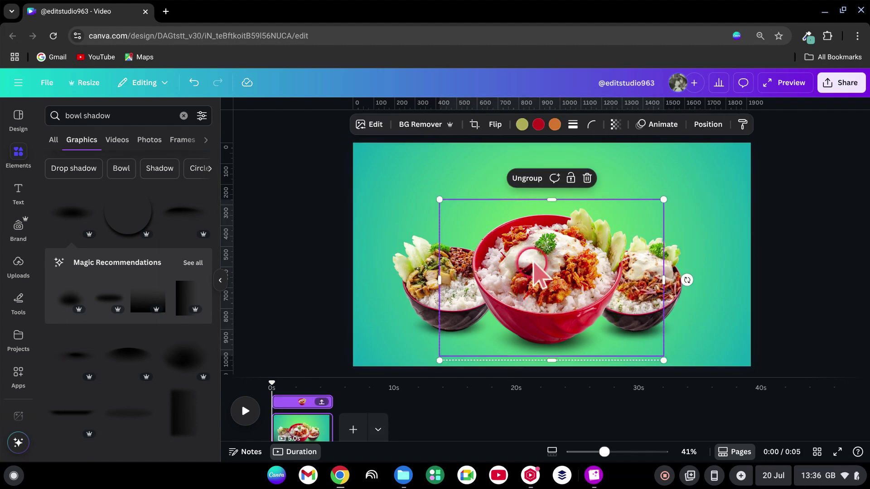
left_click(662, 132)
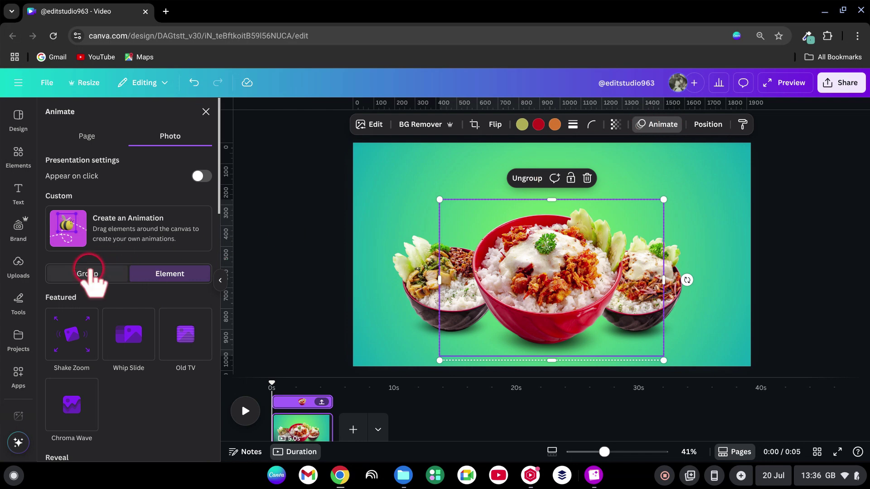
left_click(96, 277)
scroll(136, 344, "down", 5)
left_click(182, 383)
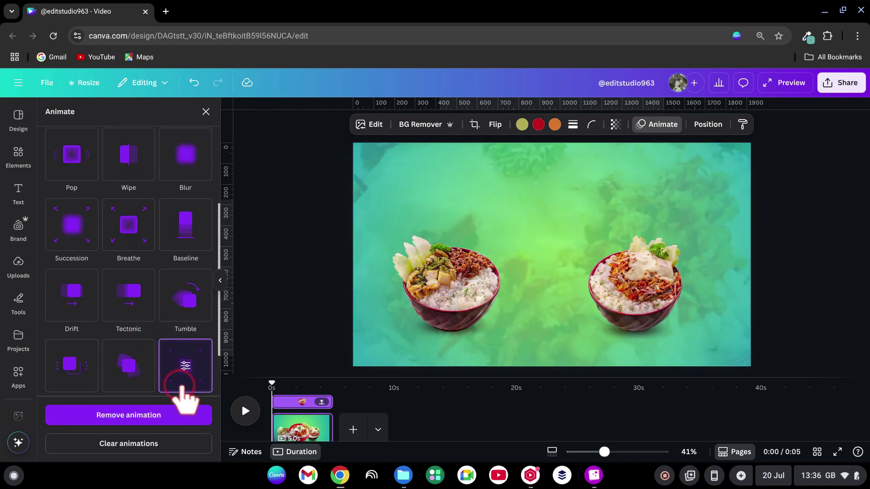
- Animate the left bowl group with Baseline on enter, moving leftward at a slower speed
left_click(389, 301)
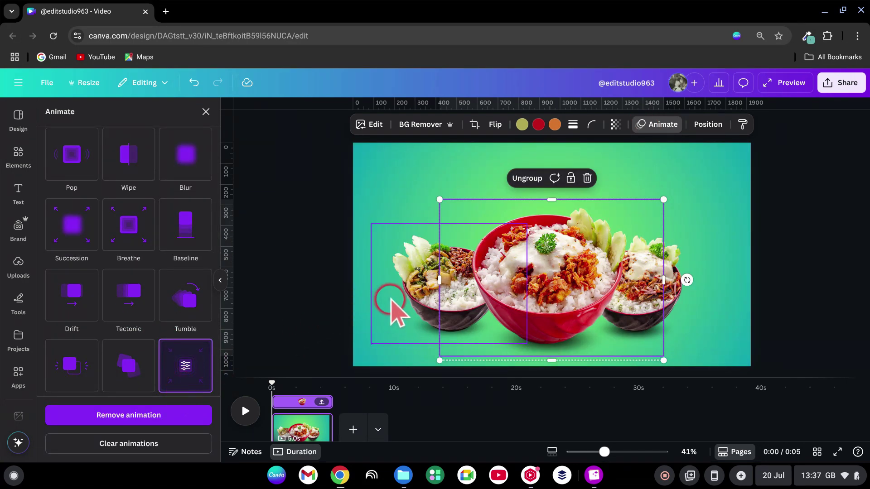
left_click(87, 233)
scroll(165, 311, "down", 1)
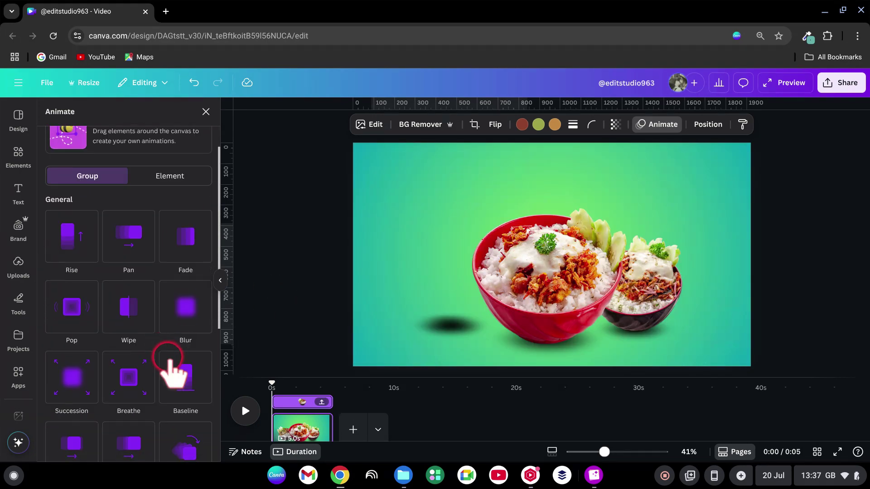
left_click(186, 380)
scroll(171, 340, "down", 3)
left_click(63, 344)
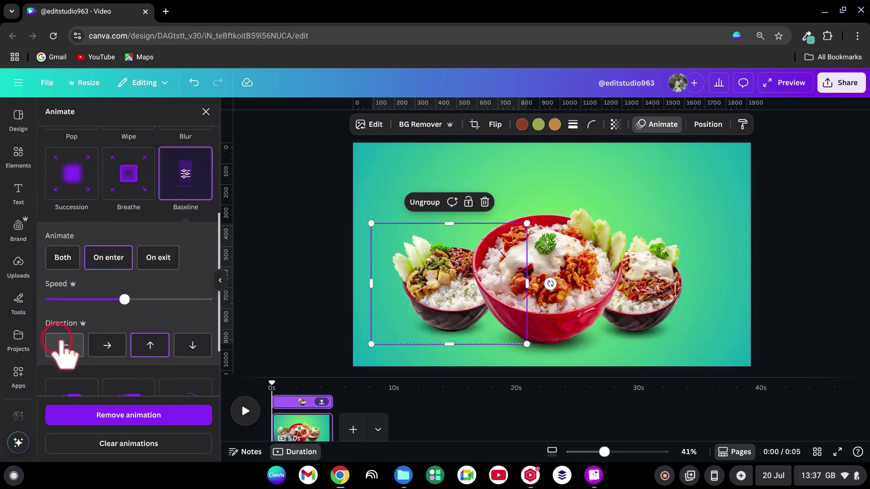
left_click_drag(124, 299, 75, 299)
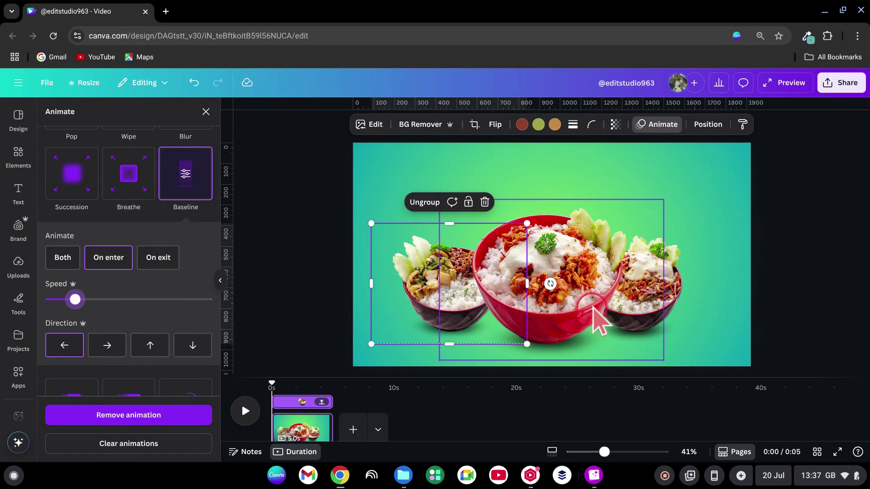
- Animate the right bowl group with Baseline on enter, moving rightward at a slower speed
left_click(682, 302)
left_click(72, 272)
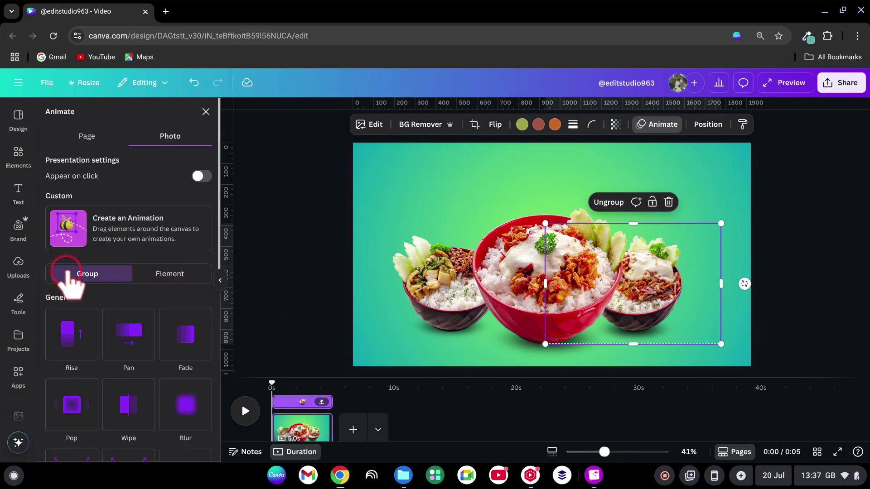
scroll(165, 363, "down", 1)
scroll(164, 360, "down", 1)
left_click(187, 369)
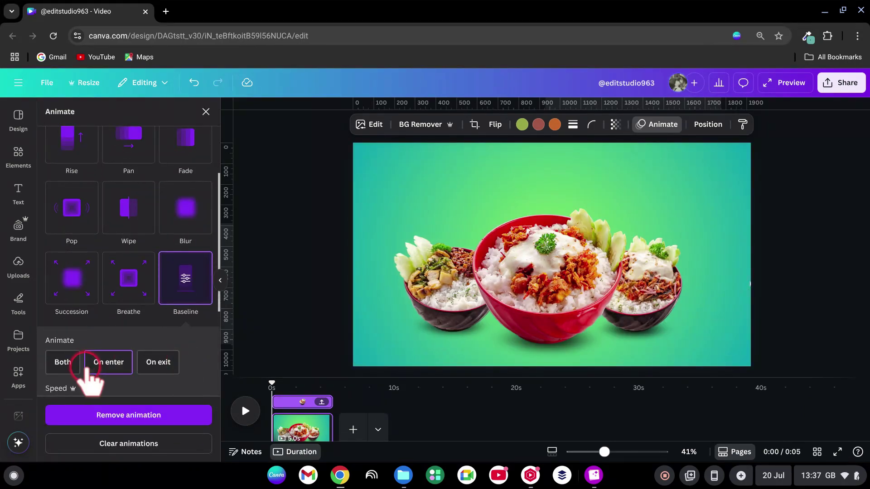
scroll(103, 365, "down", 1)
left_click_drag(122, 350, 79, 351)
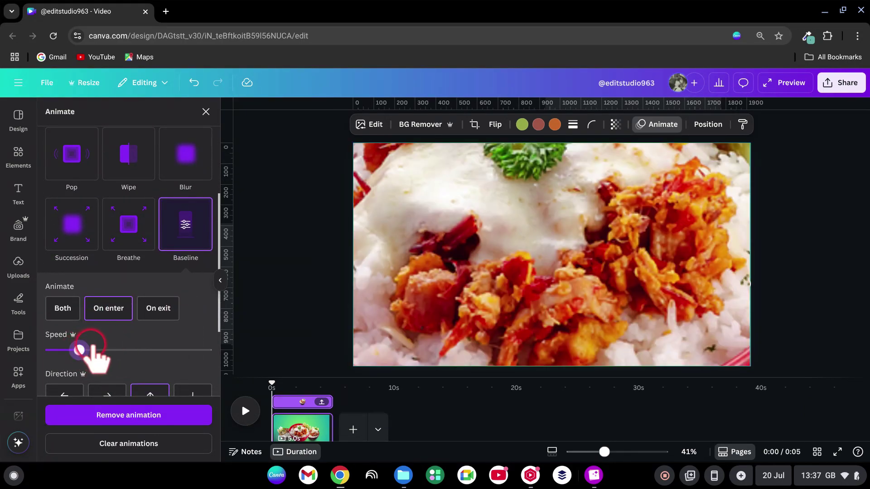
scroll(109, 353, "down", 1)
left_click(107, 356)
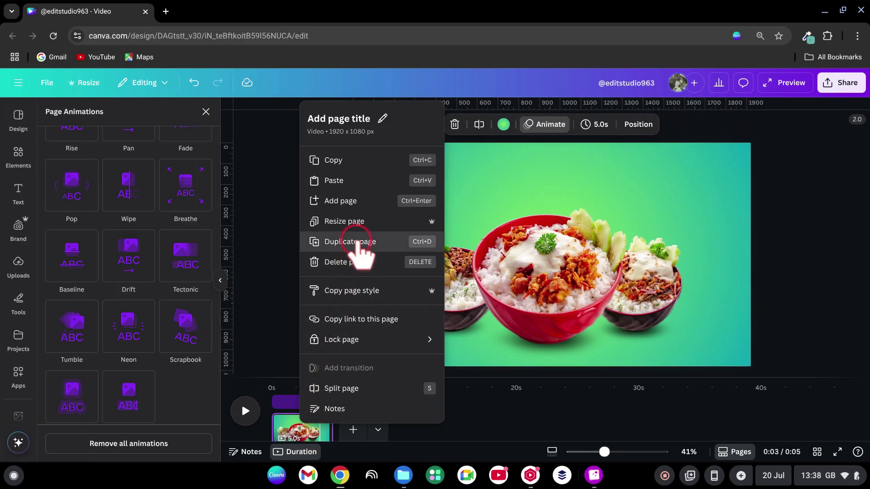
- Duplicate the page and remove all animations from the copy
left_click(360, 241)
left_click_drag(398, 165, 717, 322)
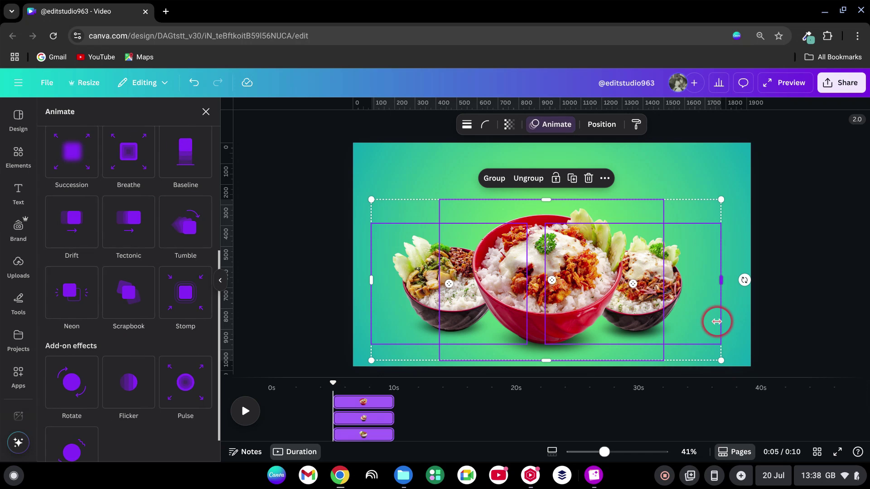
left_click(561, 124)
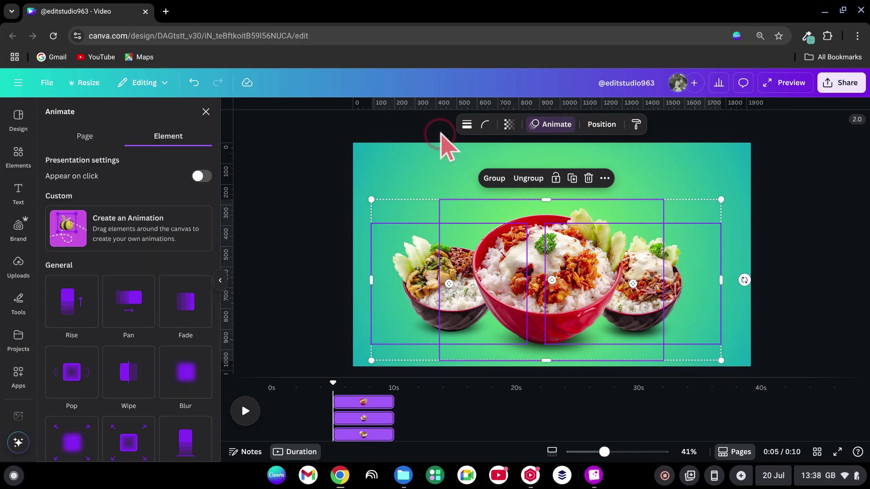
left_click(50, 138)
left_click(115, 443)
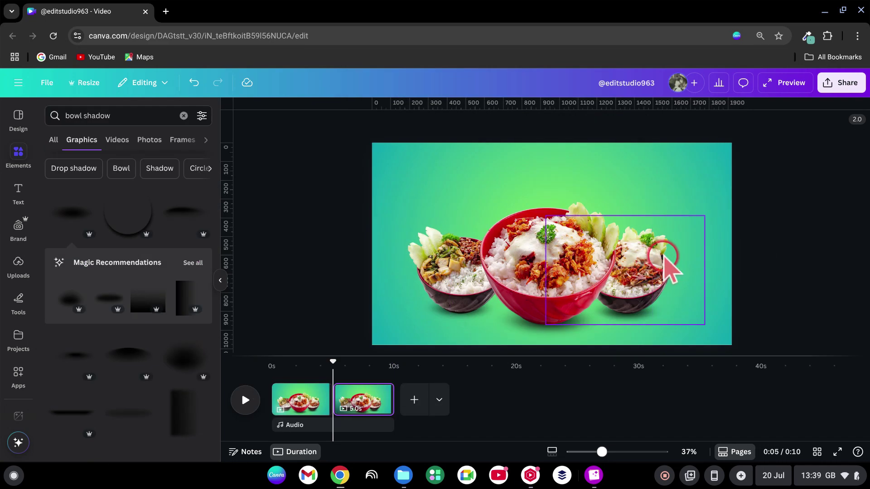
- Enlarge the right-hand bowl group on the second page and move it off the page's right edge
left_click(648, 267)
left_click_drag(703, 214, 844, 117)
left_click_drag(545, 325, 449, 391)
left_click_drag(647, 286, 698, 225)
left_click_drag(499, 331, 459, 357)
left_click_drag(681, 264, 764, 266)
- Enlarge the red bowl group on the second page and move it off the page's right edge
left_click(594, 254)
left_click_drag(652, 195, 756, 121)
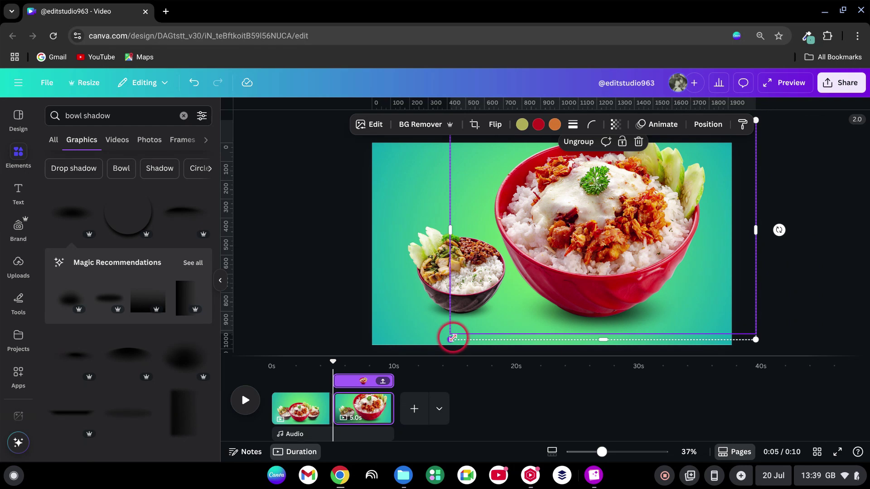
left_click_drag(451, 339, 402, 375)
left_click_drag(467, 286, 753, 278)
- Enlarge the remaining dark bowl group on the second page and centre it on the page
left_click(489, 271)
left_click_drag(490, 270, 582, 268)
left_click_drag(623, 212, 695, 156)
left_click_drag(636, 219, 608, 243)
left_click_drag(453, 179, 442, 150)
mouse_move(556, 254)
left_mouse_down()
mouse_move(571, 243)
mouse_move(558, 244)
left_mouse_up()
- Duplicate the second page and, on the copy, shrink the dark bowl group and move it off the page's right edge
right_click(364, 407)
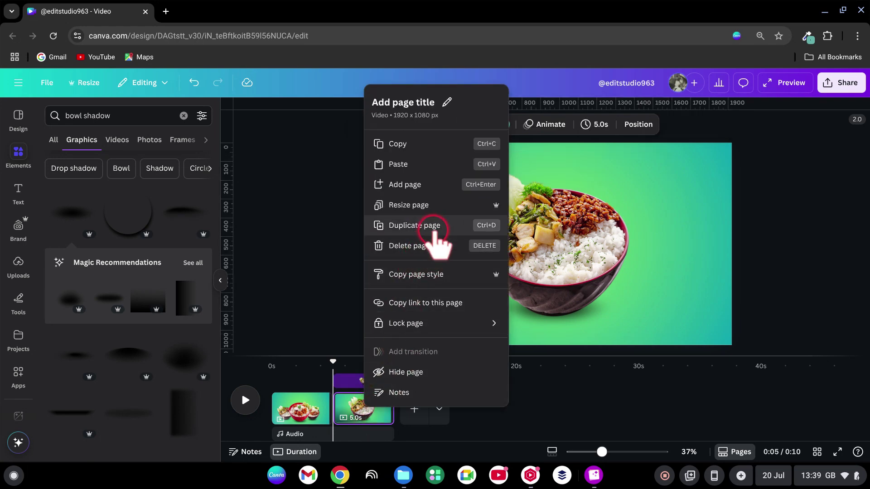
left_click(428, 226)
left_click(475, 268)
left_click_drag(433, 320, 605, 211)
left_click_drag(627, 183, 739, 245)
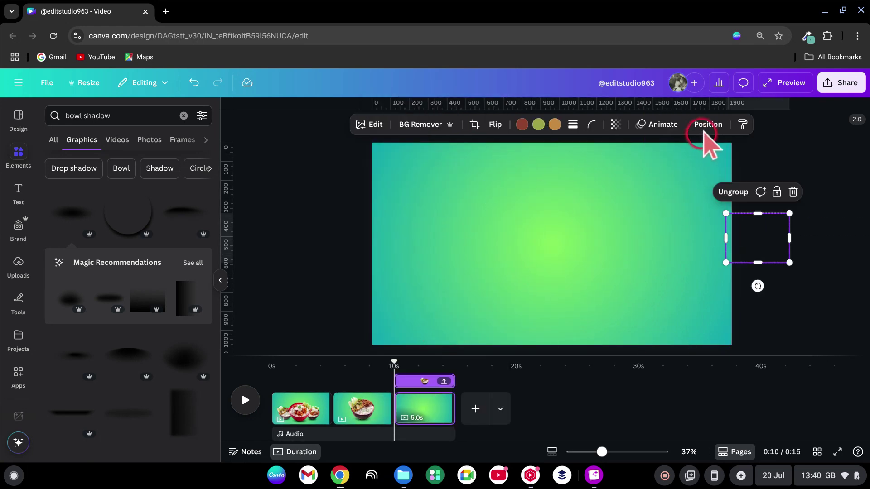
- Bring the off-page dark bowl group with the white sauce onto the third page, scale it down to fit and centre it
left_click(706, 127)
left_click(159, 243)
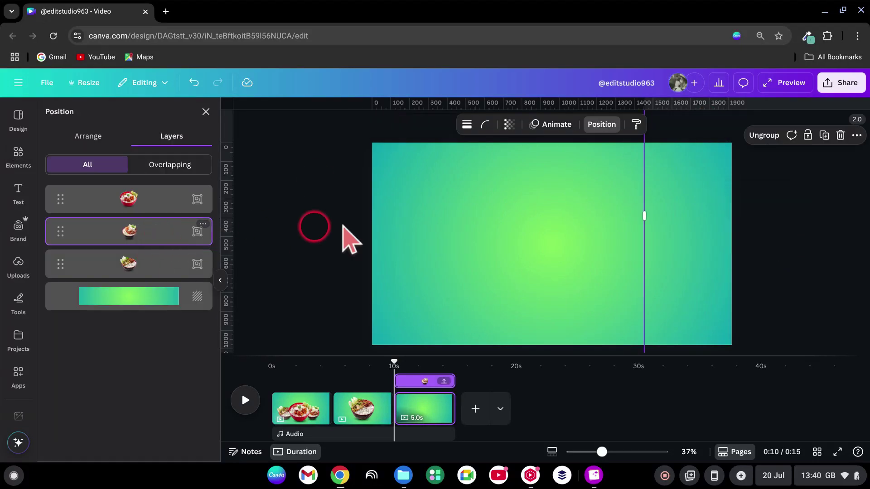
left_click_drag(730, 264, 447, 291)
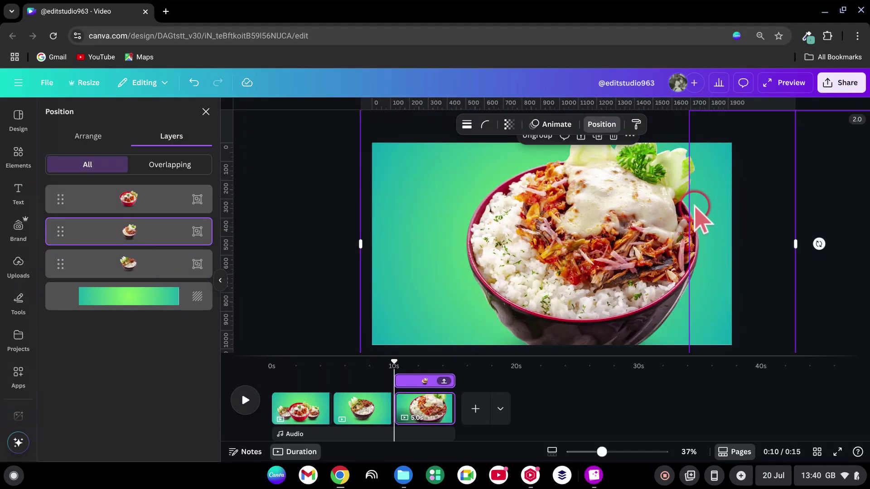
left_click_drag(695, 204, 651, 247)
left_click_drag(752, 138, 598, 243)
left_click_drag(531, 299, 624, 209)
left_click_drag(689, 154, 663, 172)
left_click_drag(572, 254, 587, 240)
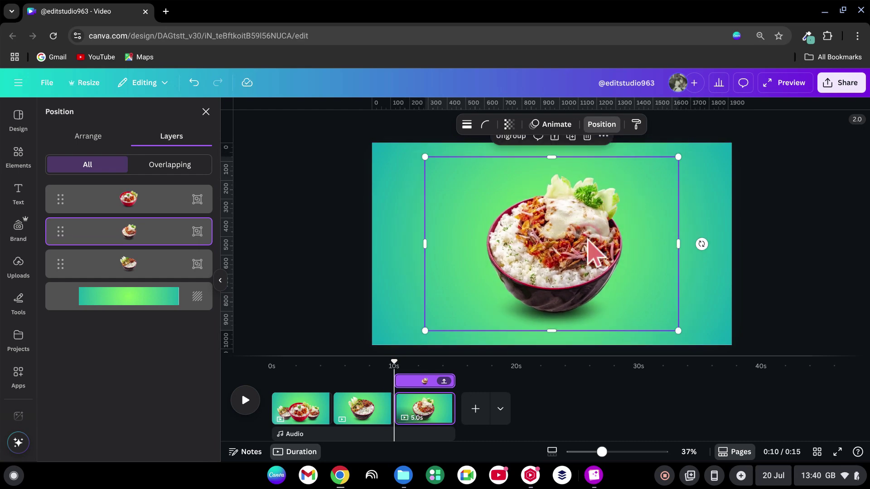
- Duplicate the third page and, on the copy, shrink the dark bowl group and move it off the page's right edge
right_click(436, 408)
left_click(495, 225)
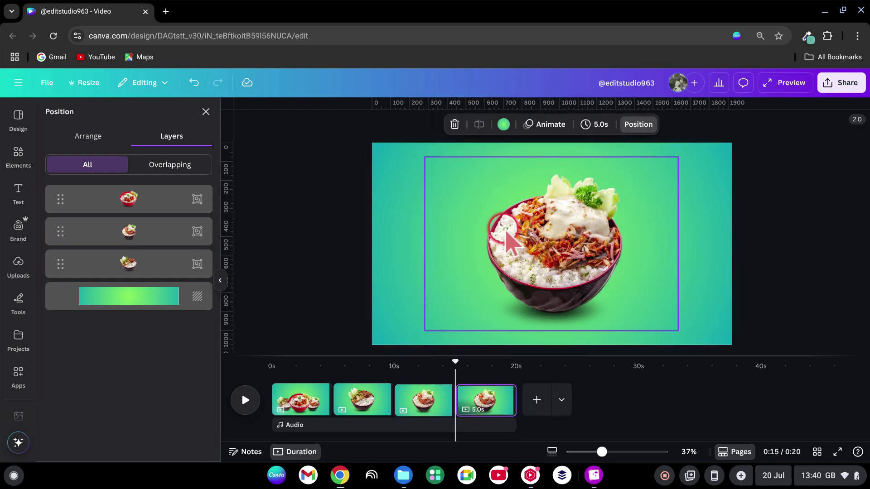
left_click(476, 302)
left_click_drag(427, 331, 734, 235)
- Bring the off-page red bowl group onto the fourth page, scale it down to fit and centre it
left_click(169, 208)
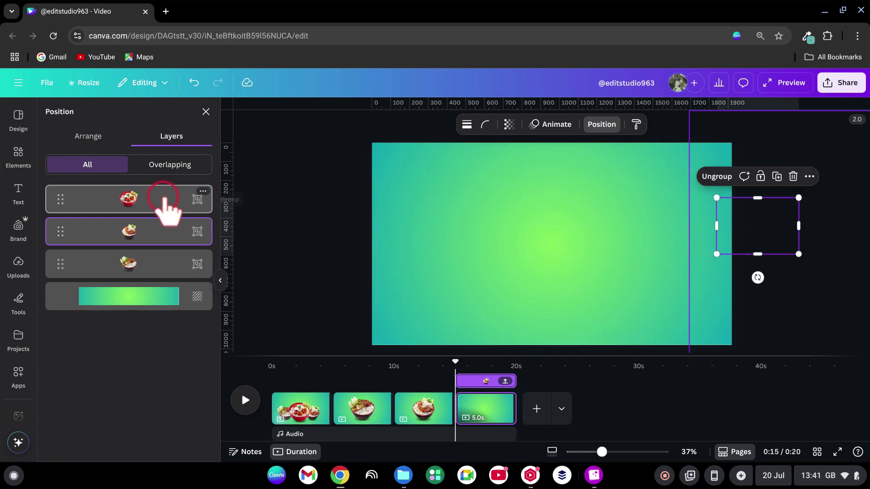
left_click_drag(779, 257, 462, 273)
left_click_drag(725, 127, 622, 208)
left_click_drag(562, 261, 625, 226)
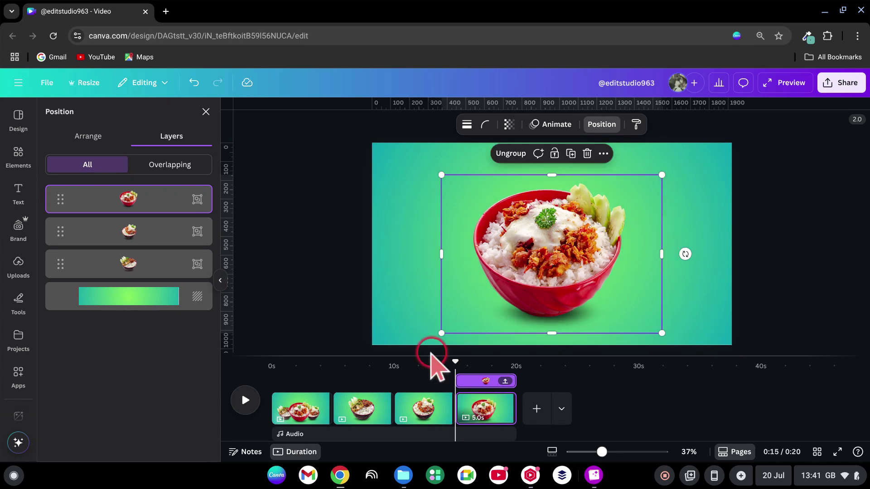
- Add a Match & Move transition with a 2.5-second duration after the first page and apply it between all pages
left_click(331, 412)
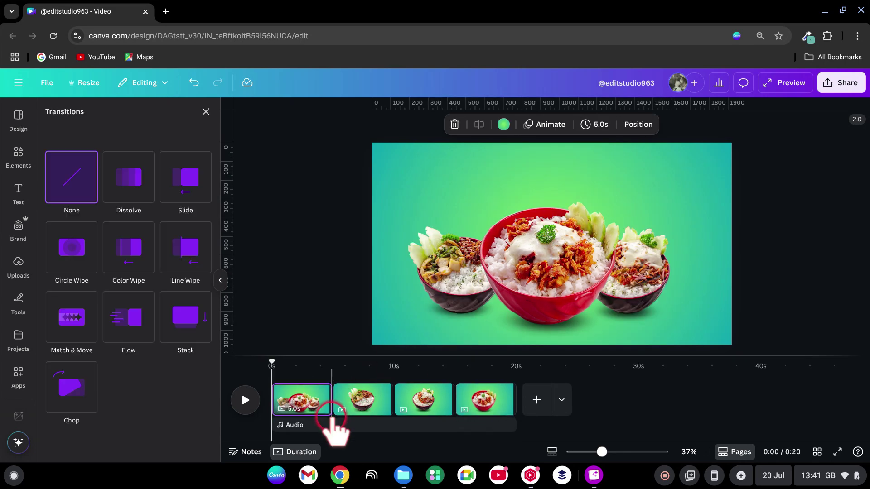
left_click(91, 334)
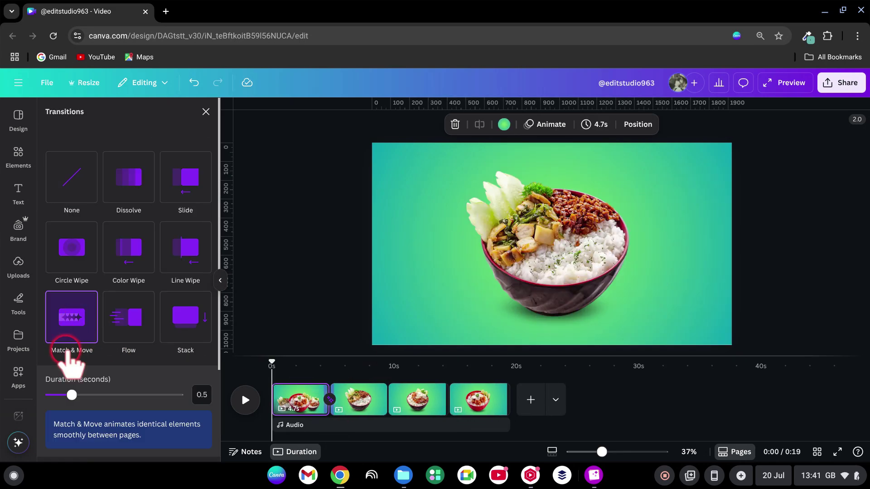
left_click_drag(72, 395, 179, 395)
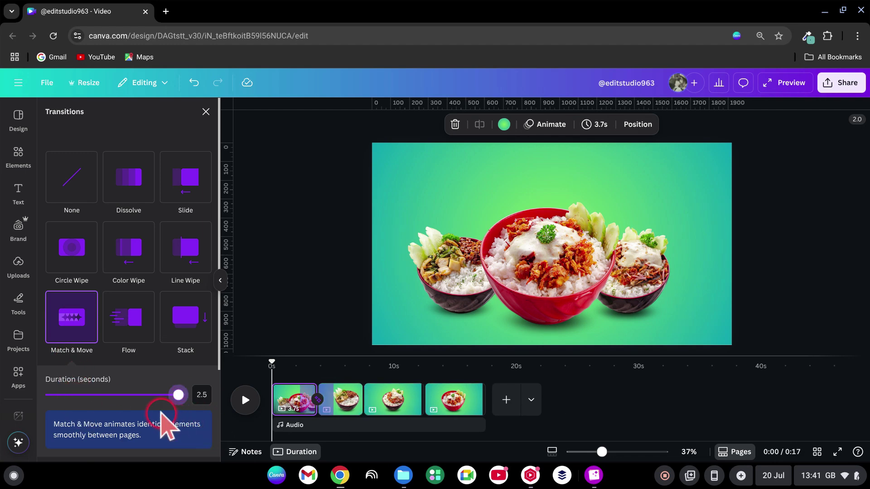
scroll(116, 433, "down", 3)
left_click(117, 441)
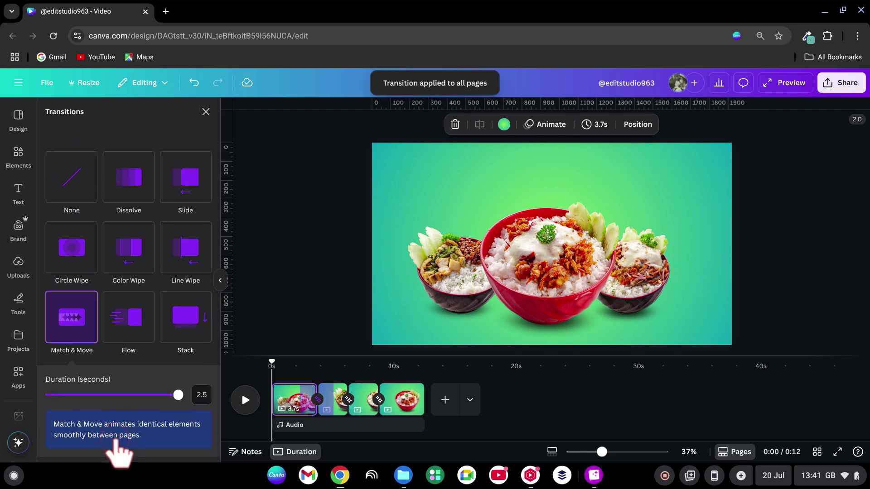
- Set the page timing to 3.0 seconds for all four pages and play the video from the start
left_click(465, 156)
left_click(504, 125)
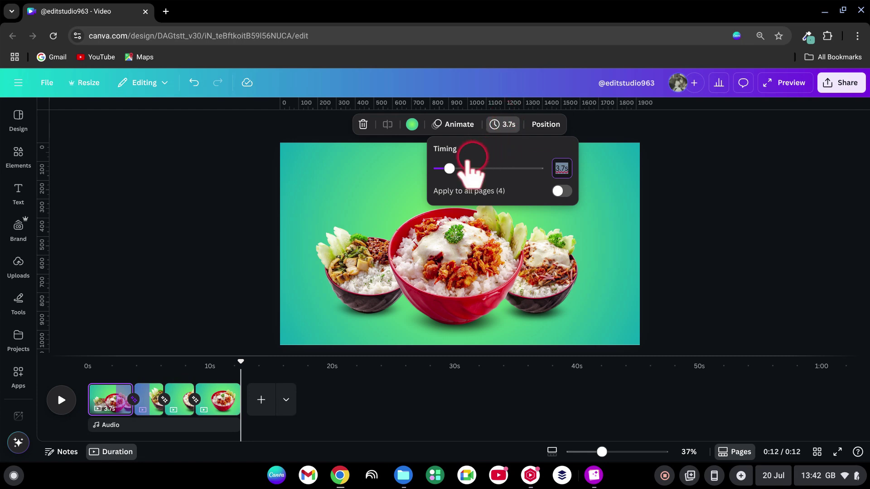
left_click_drag(449, 169, 447, 169)
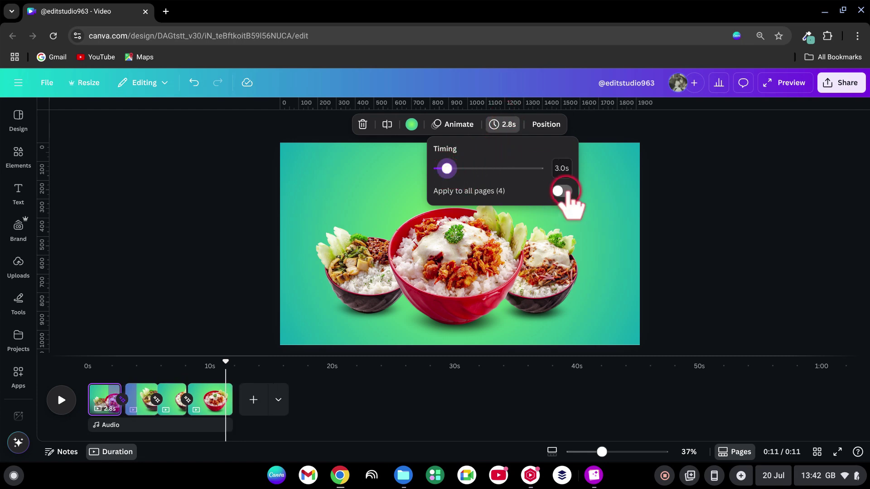
left_click(562, 191)
left_click_drag(189, 362, 225, 363)
left_click(59, 397)
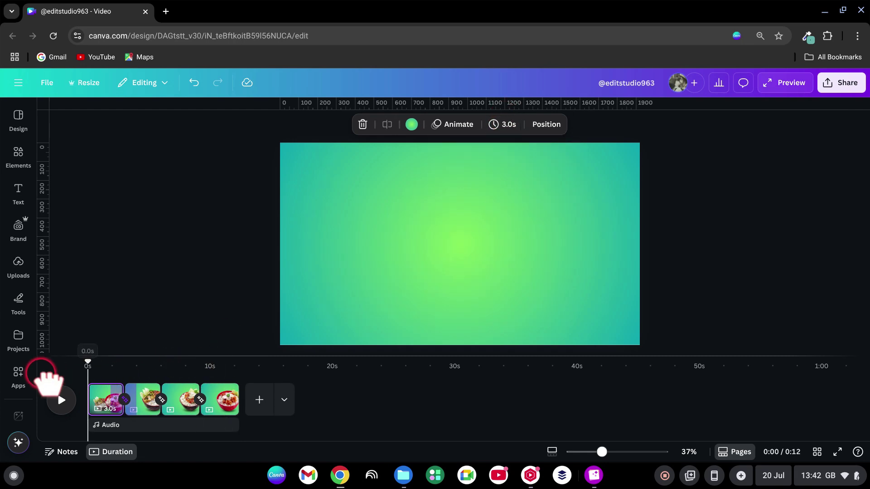